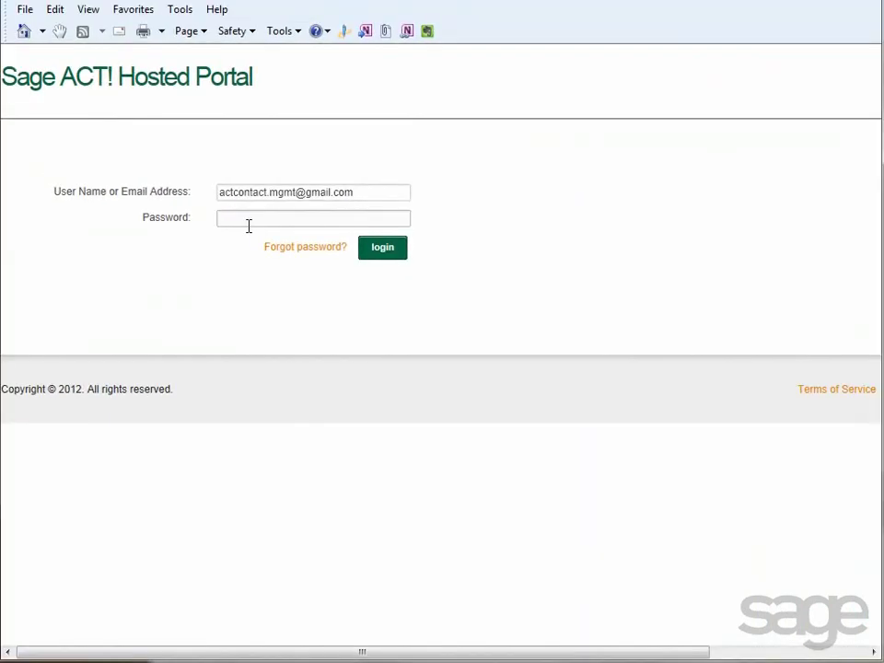
- Enter the administrator account password and sign in to the portal home page
{"action": "left_click", "coordinate": [250, 219]}
{"action": "type", "text": "********"}
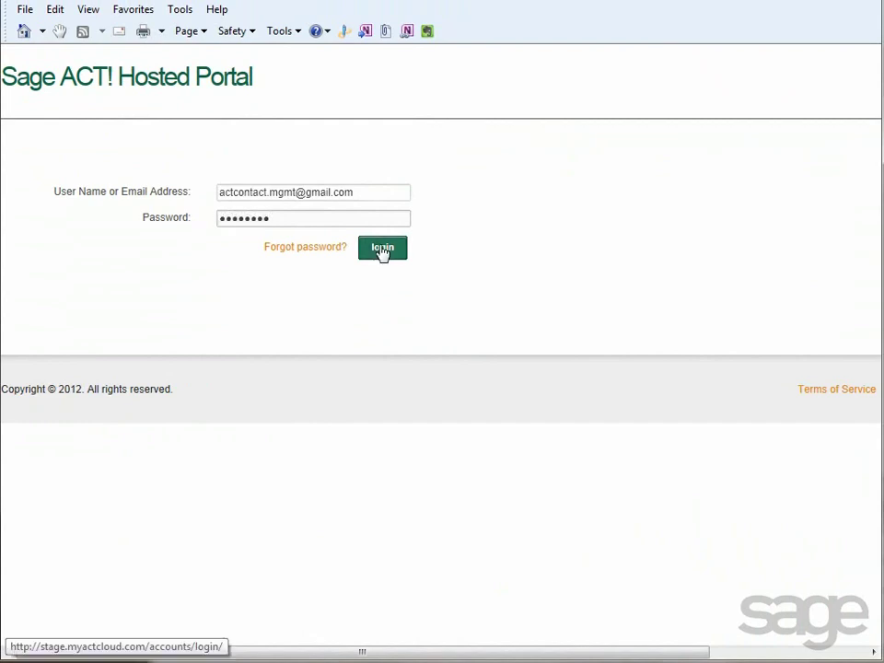
{"action": "left_click", "coordinate": [382, 248]}
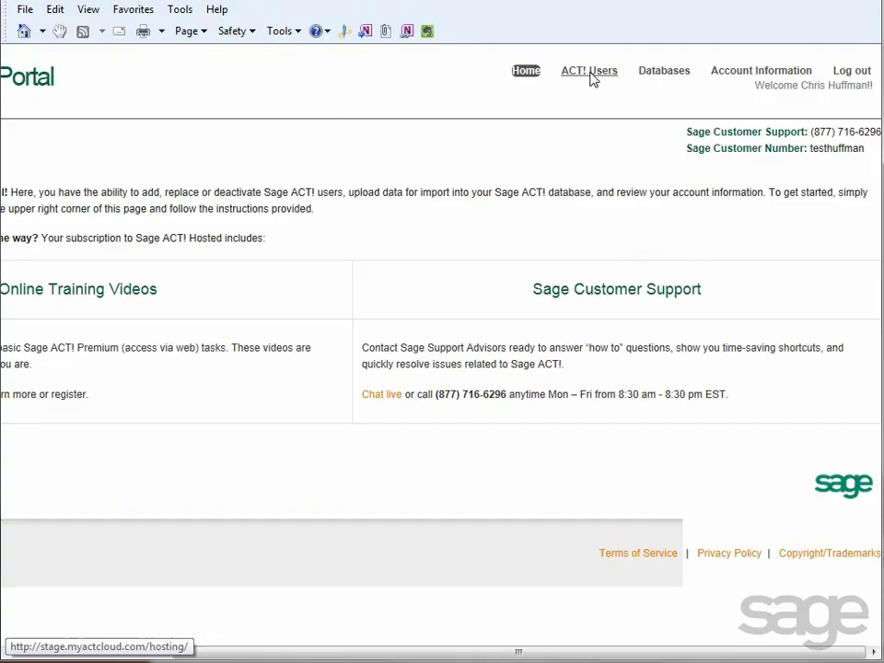
- Go to ACT! Users and start a Change Users request to reach ACT! User Information
{"action": "left_click", "coordinate": [416, 48]}
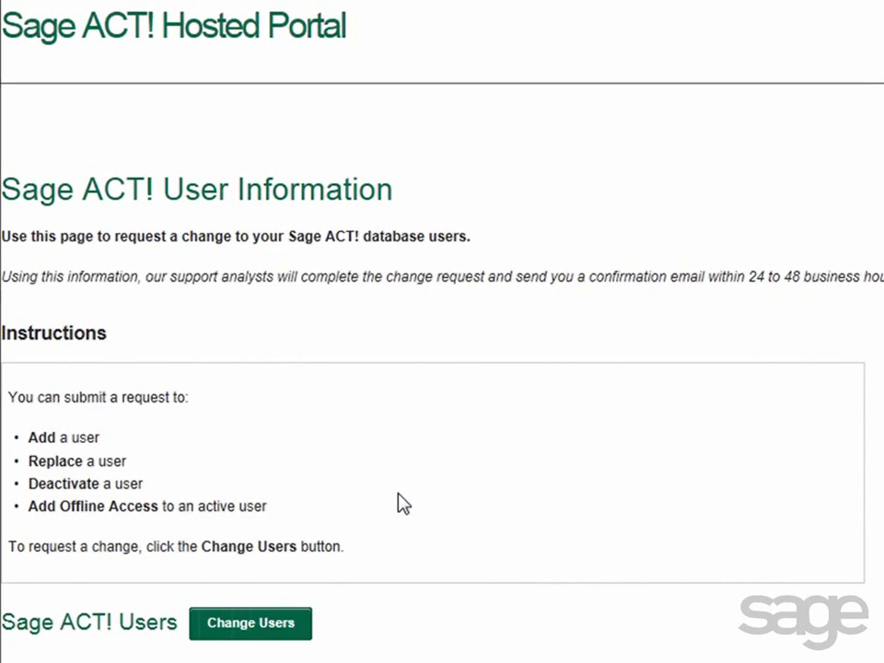
{"action": "left_click", "coordinate": [275, 634]}
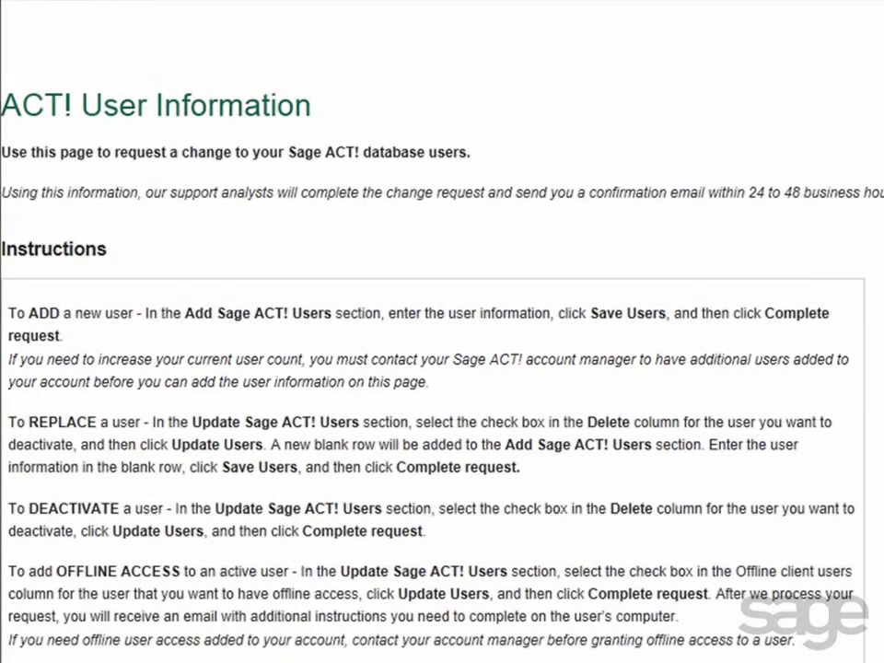
- Enter the new user's contact name and a password in the first Add ACT! Users row, then save
{"action": "scroll", "coordinate": [879, 444], "scroll_direction": "down", "scroll_amount": 3}
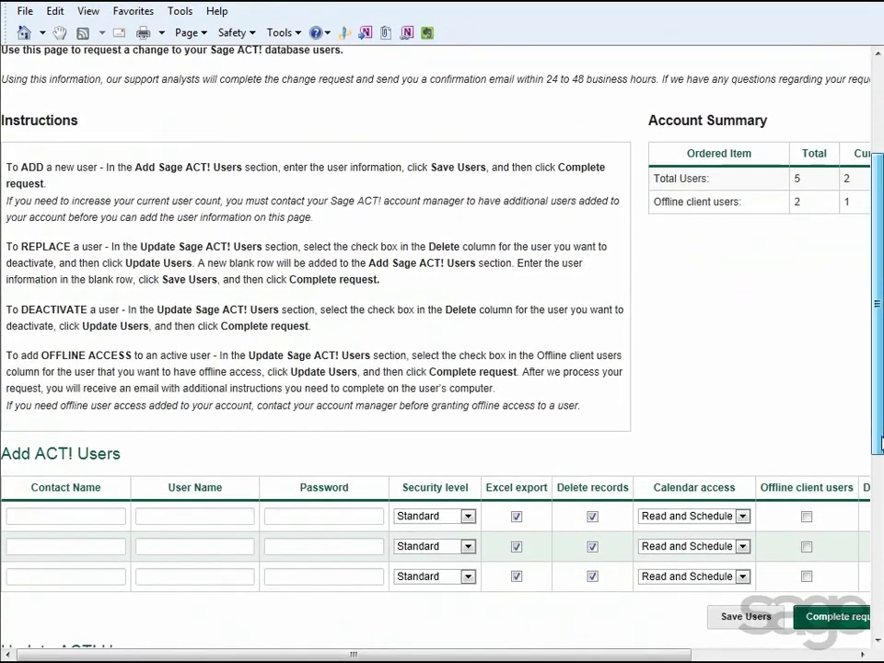
{"action": "left_click_drag", "start_coordinate": [880, 444], "coordinate": [879, 475]}
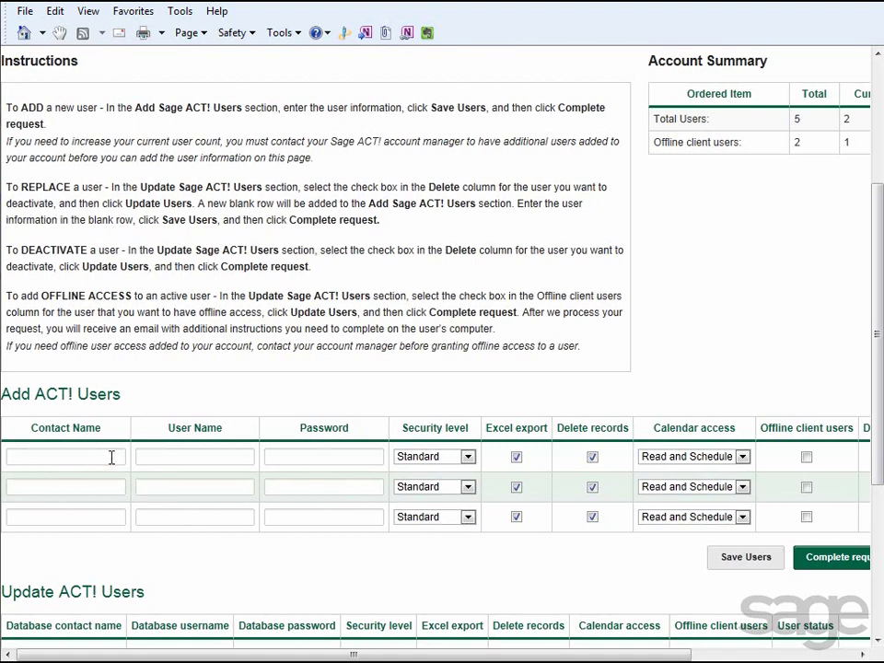
{"action": "left_click", "coordinate": [112, 458]}
{"action": "type", "text": "Betty White"}
{"action": "key", "text": "Tab"}
{"action": "type", "text": "Betty White"}
{"action": "key", "text": "Tab"}
{"action": "type", "text": "password"}
{"action": "key", "text": "Tab"}
{"action": "key", "text": "Tab"}
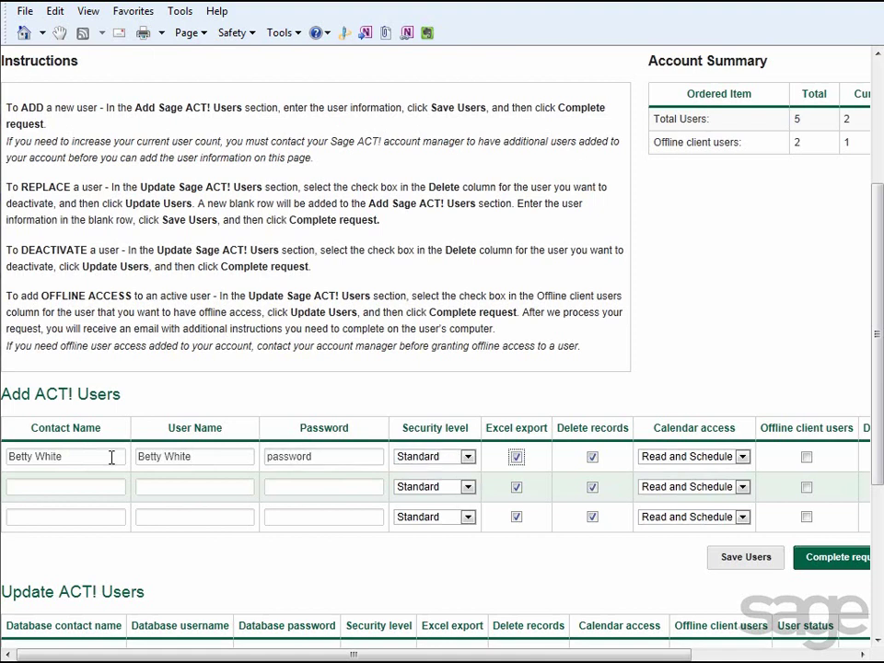
{"action": "key", "text": "Tab"}
{"action": "left_click", "coordinate": [752, 567]}
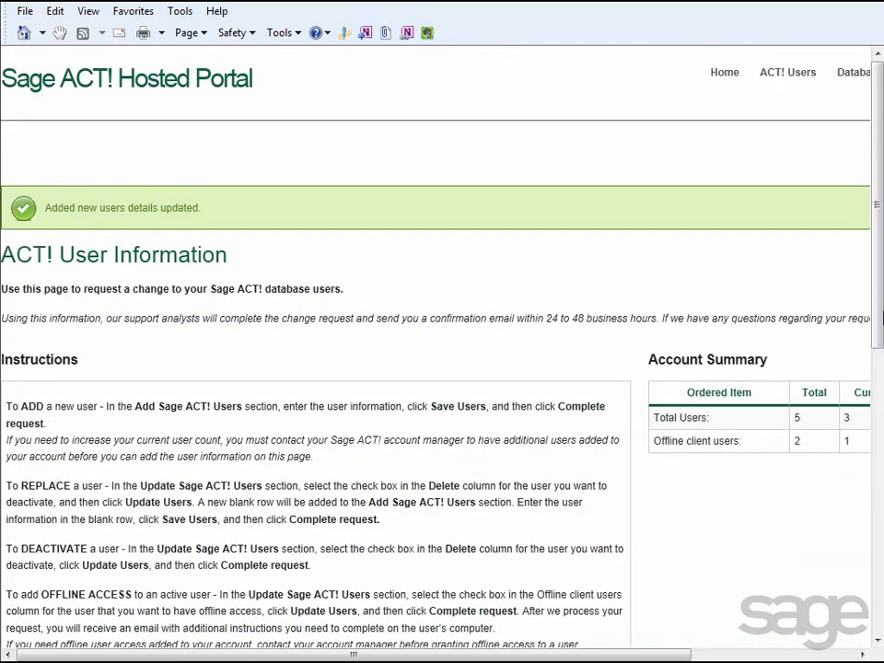
{"action": "left_click_drag", "start_coordinate": [880, 318], "coordinate": [880, 428]}
{"action": "left_click_drag", "start_coordinate": [677, 656], "coordinate": [761, 656]}
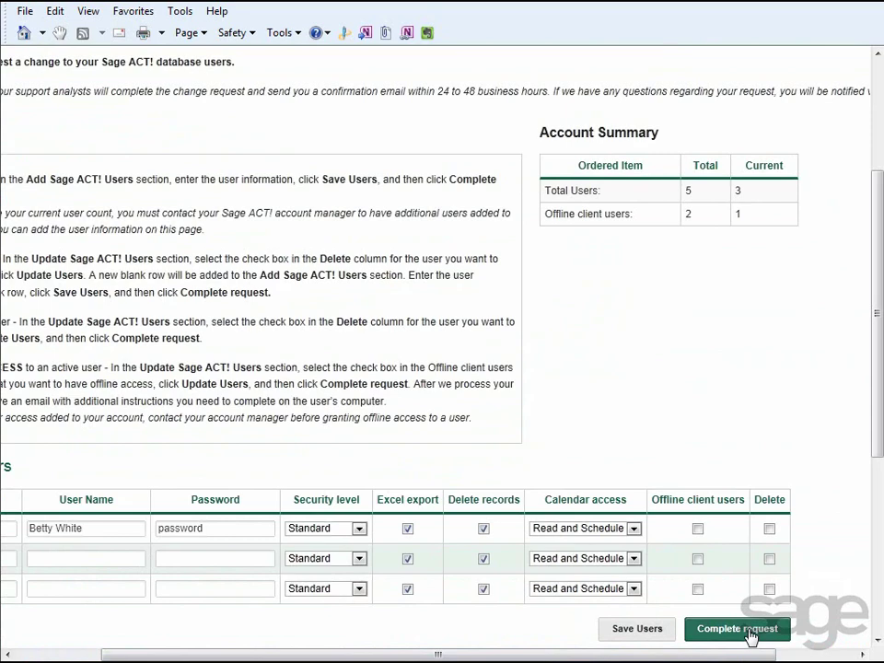
- Tick Delete for the Manager-level user, apply Update Users, then select the new blank Contact Name row
{"action": "scroll", "coordinate": [327, 269], "scroll_direction": "left", "scroll_amount": 3}
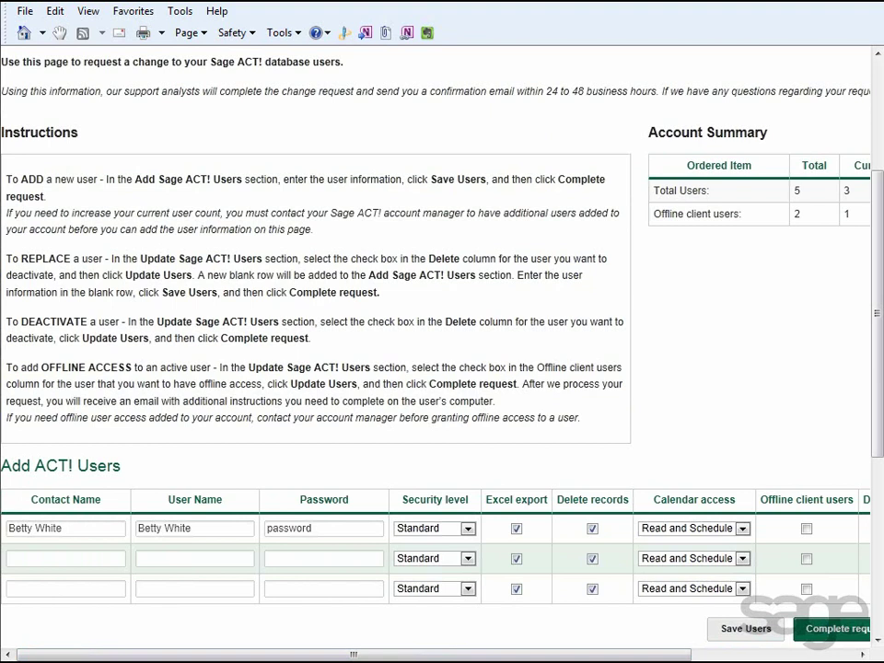
{"action": "scroll", "coordinate": [865, 479], "scroll_direction": "down", "scroll_amount": 2}
{"action": "left_click_drag", "start_coordinate": [875, 484], "coordinate": [877, 626]}
{"action": "left_click_drag", "start_coordinate": [677, 660], "coordinate": [840, 659]}
{"action": "left_click", "coordinate": [793, 430]}
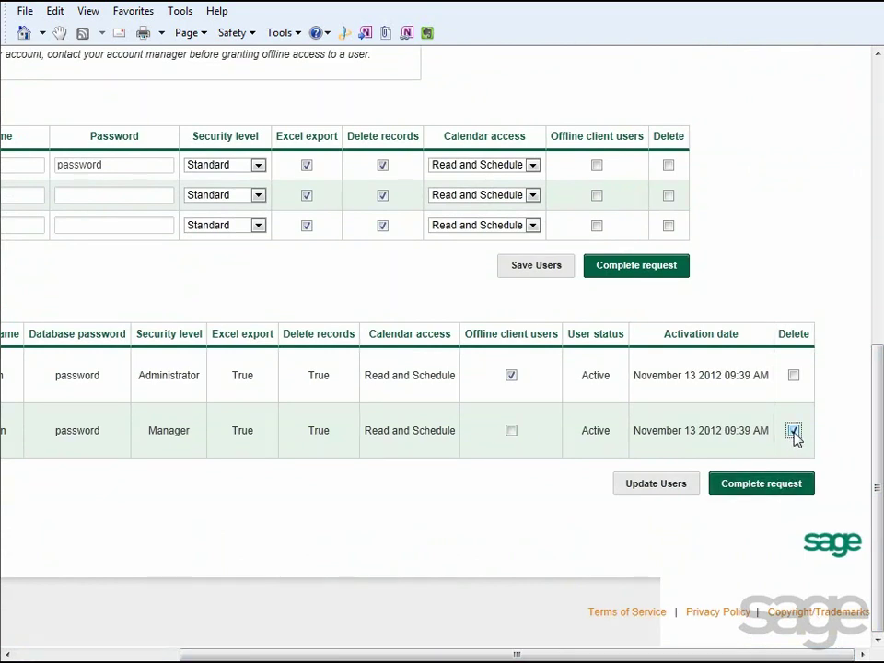
{"action": "left_click", "coordinate": [656, 484]}
{"action": "left_click_drag", "start_coordinate": [874, 282], "coordinate": [878, 461]}
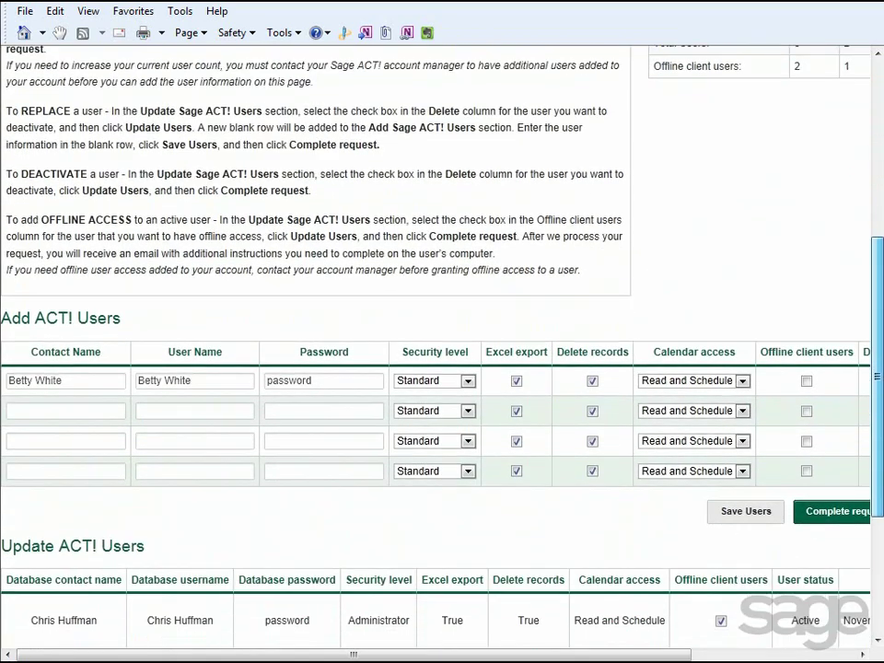
{"action": "left_click", "coordinate": [104, 413]}
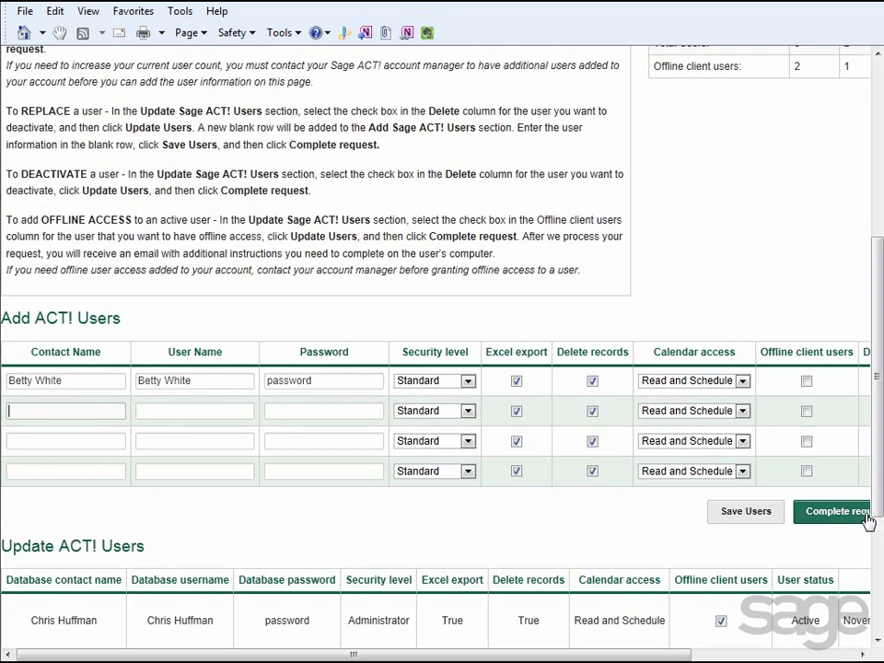
- Tick Offline client users for the Manager-level user and submit the change request
{"action": "left_click_drag", "start_coordinate": [879, 499], "coordinate": [879, 580]}
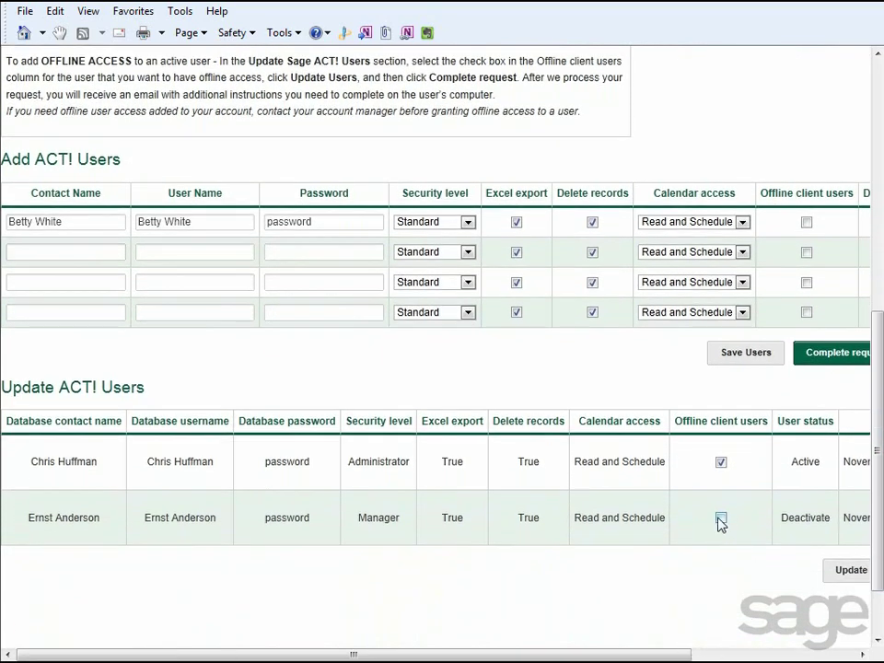
{"action": "left_click", "coordinate": [720, 519]}
{"action": "left_click_drag", "start_coordinate": [660, 655], "coordinate": [804, 657]}
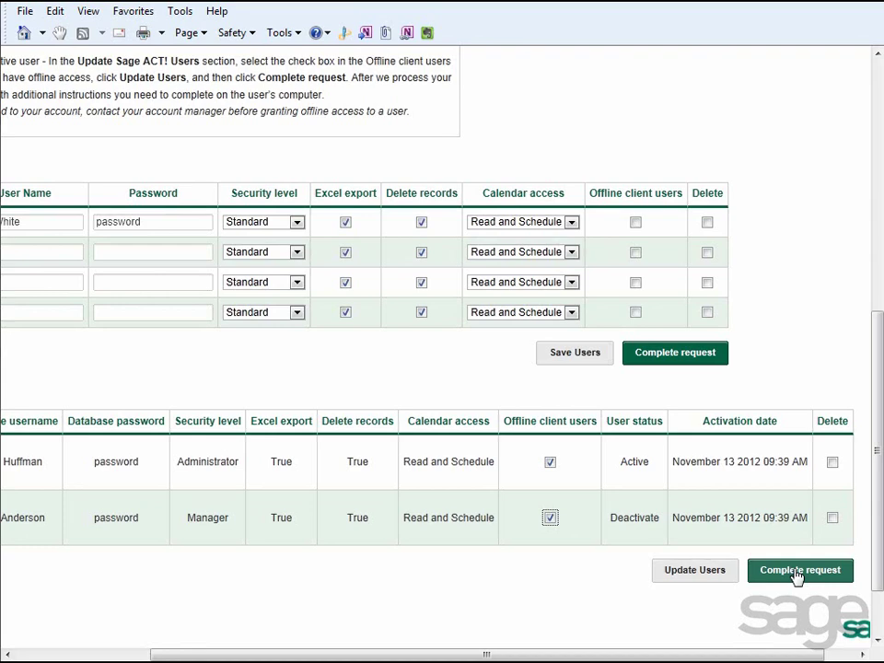
{"action": "scroll", "coordinate": [876, 537], "scroll_direction": "up", "scroll_amount": 5}
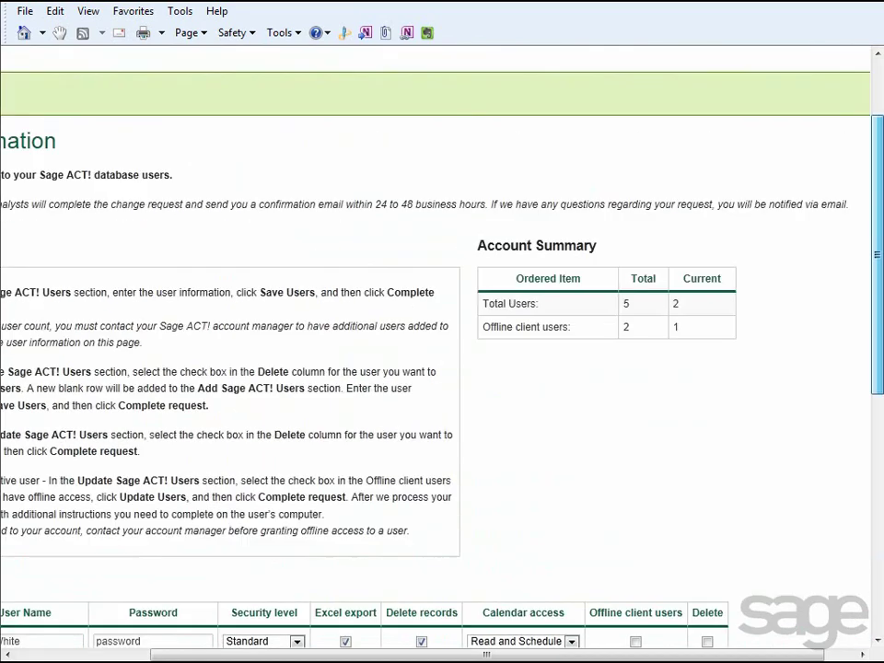
{"action": "scroll", "coordinate": [876, 537], "scroll_direction": "up", "scroll_amount": 1}
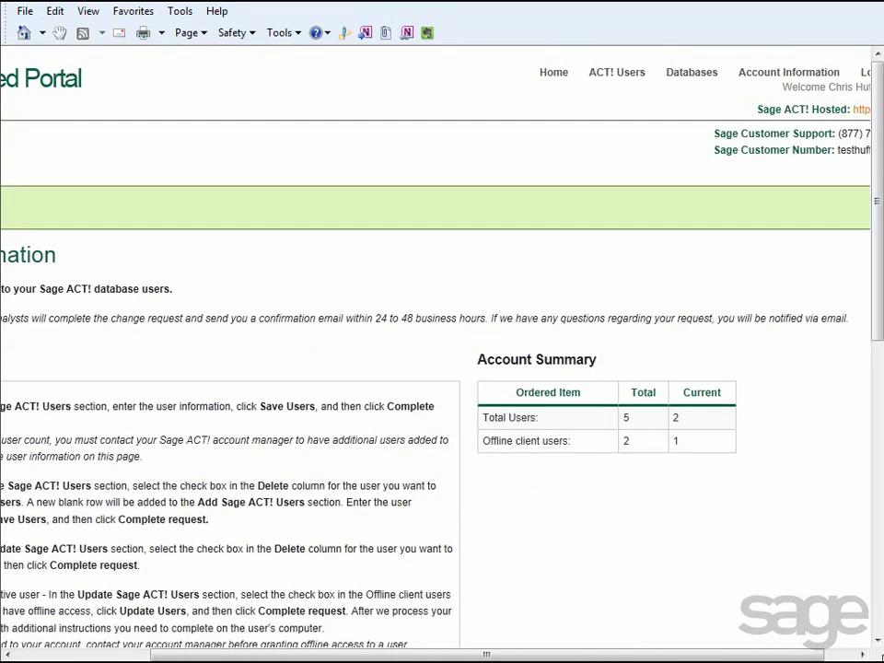
{"action": "scroll", "coordinate": [442, 350], "scroll_direction": "right", "scroll_amount": 2}
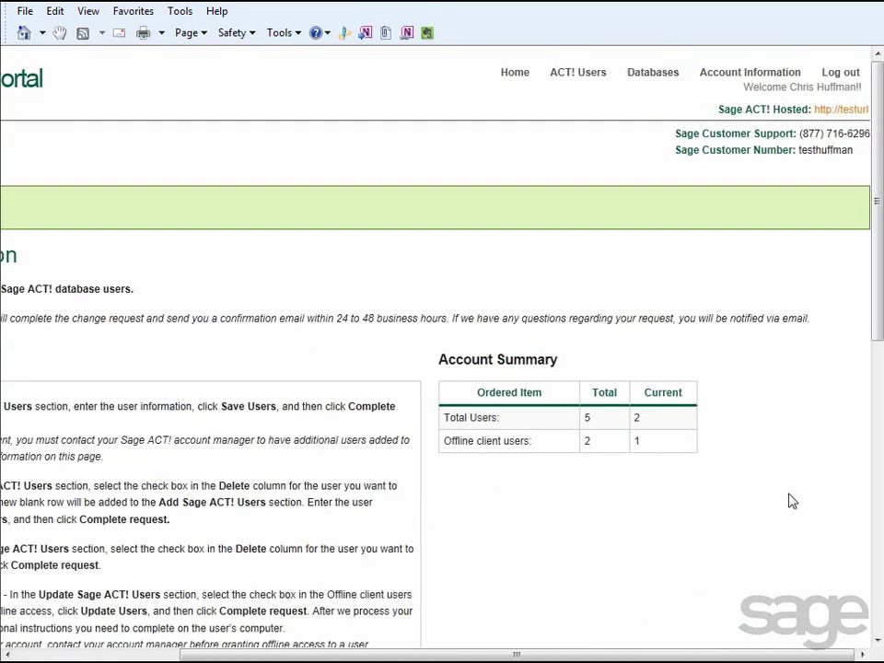
- Open Databases' Upload Data page and review the Data Type dropdown options without changing them
{"action": "left_click", "coordinate": [653, 74]}
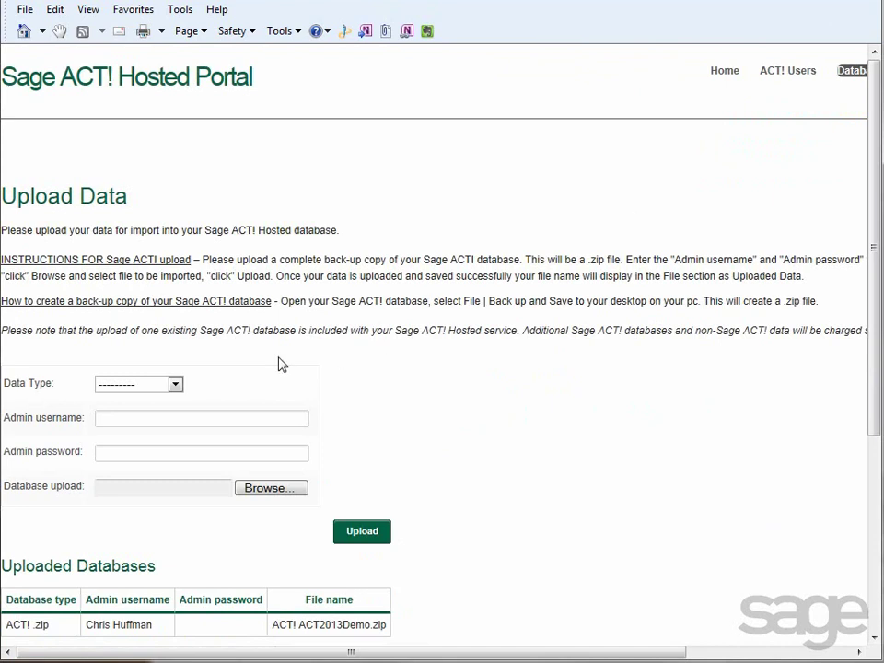
{"action": "left_click", "coordinate": [174, 385]}
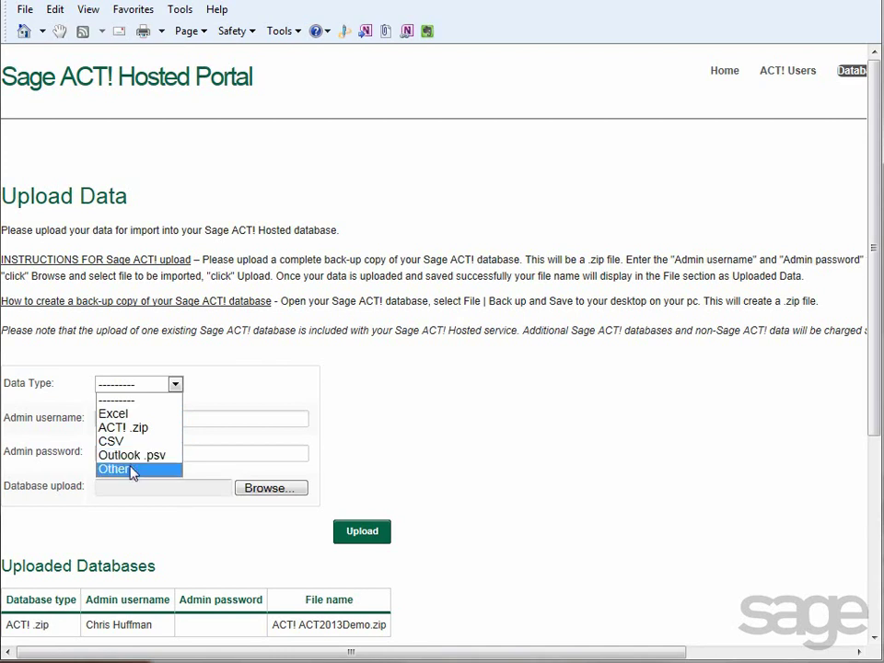
{"action": "left_click", "coordinate": [177, 385]}
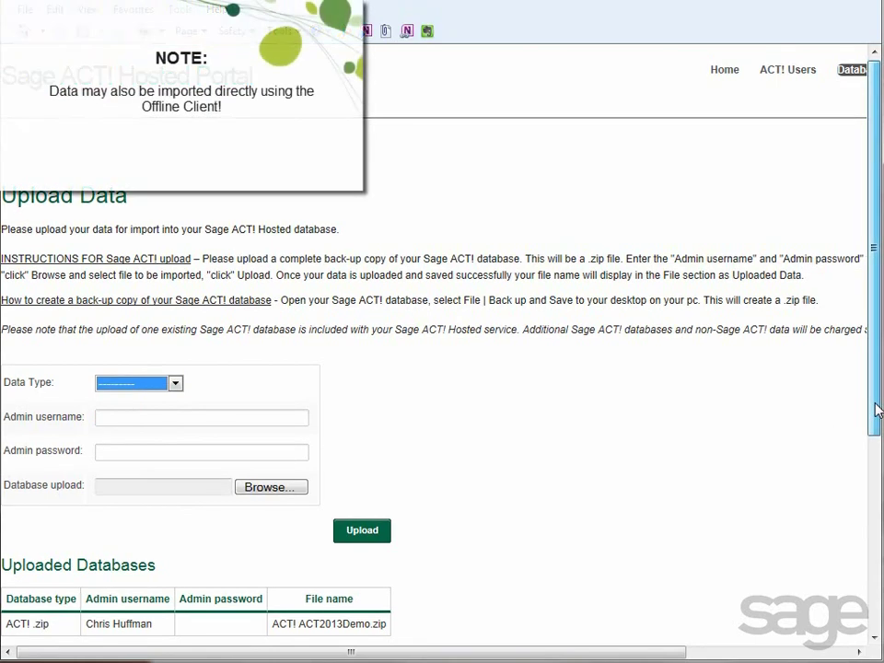
{"action": "left_click", "coordinate": [811, 655]}
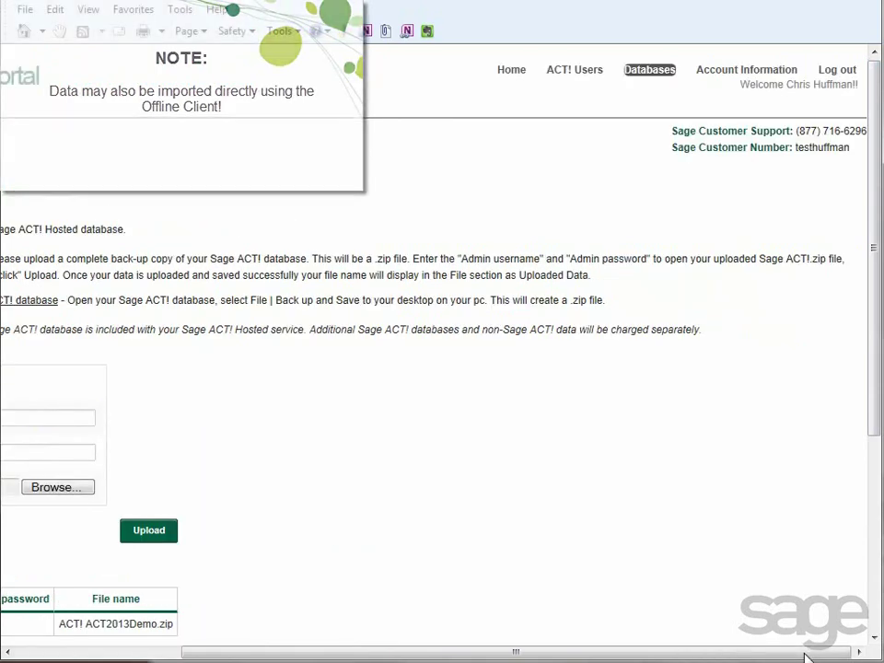
- Open Account Information and scroll through the customer, orders and billing details
{"action": "left_click", "coordinate": [754, 74]}
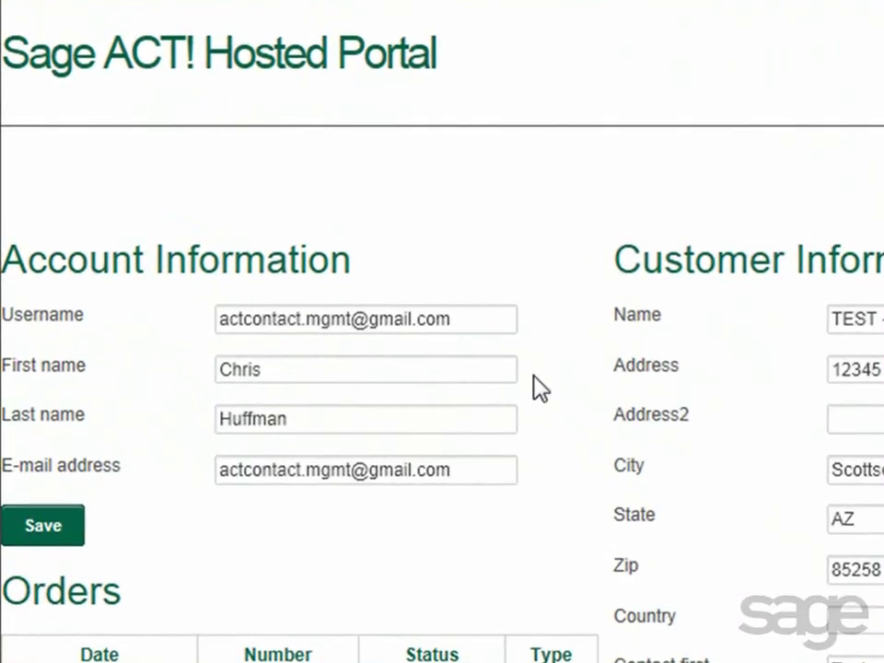
{"action": "scroll", "coordinate": [531, 489], "scroll_direction": "down", "scroll_amount": 5}
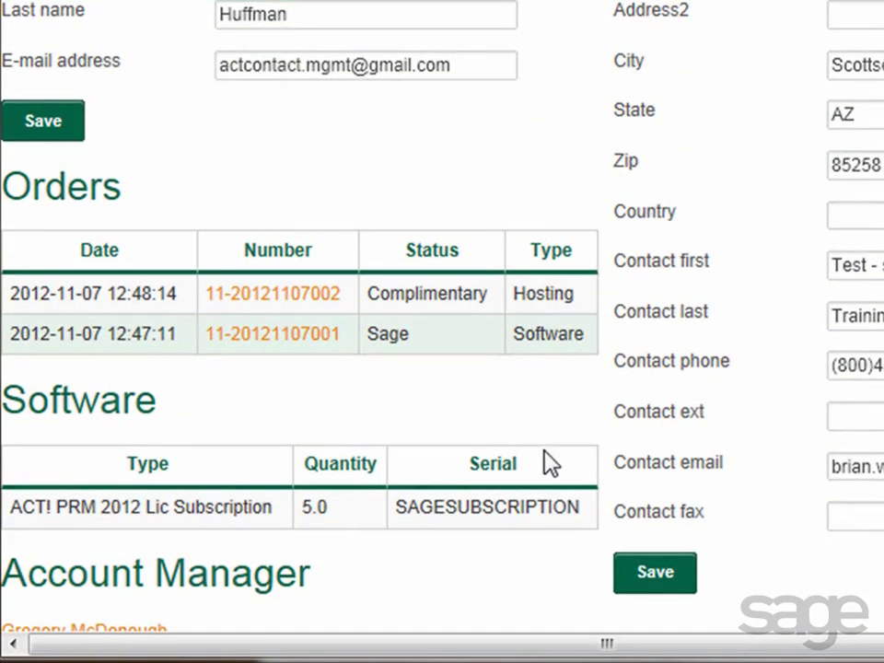
{"action": "scroll", "coordinate": [550, 464], "scroll_direction": "down", "scroll_amount": 4}
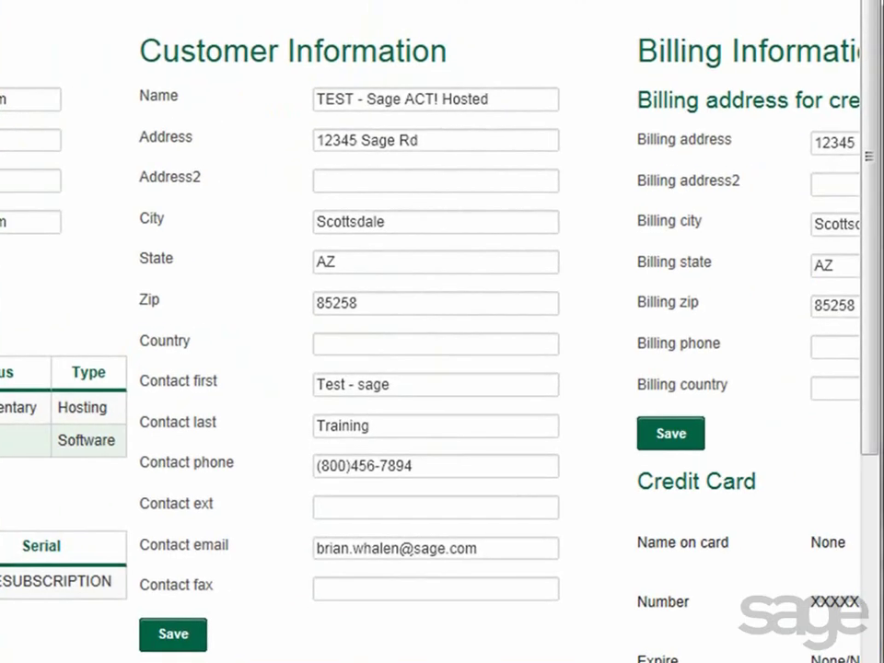
{"action": "scroll", "coordinate": [442, 332], "scroll_direction": "right", "scroll_amount": 5}
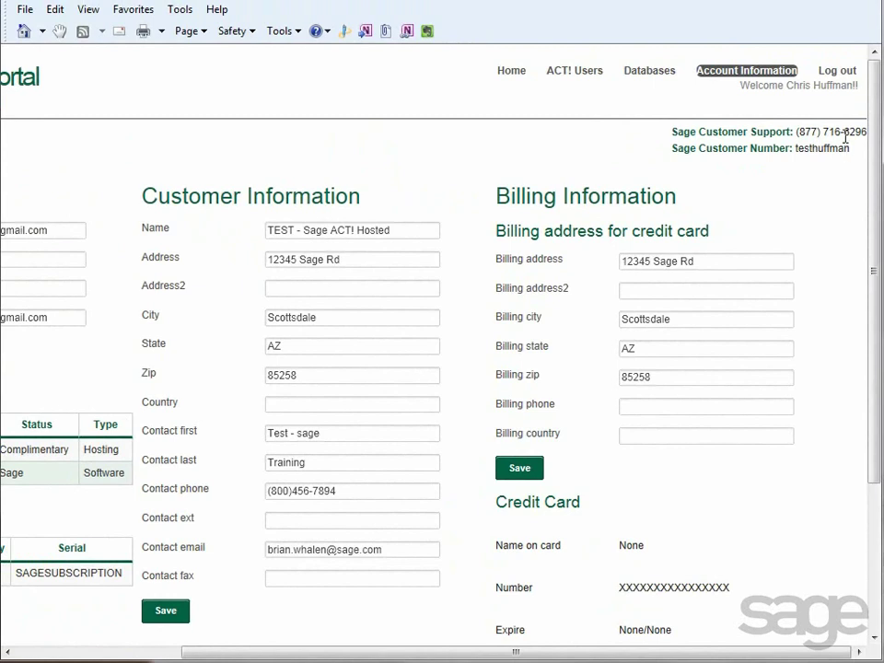
- Log out of the portal, ending on the 'Thanks for visiting!' page
{"action": "left_click", "coordinate": [838, 82]}
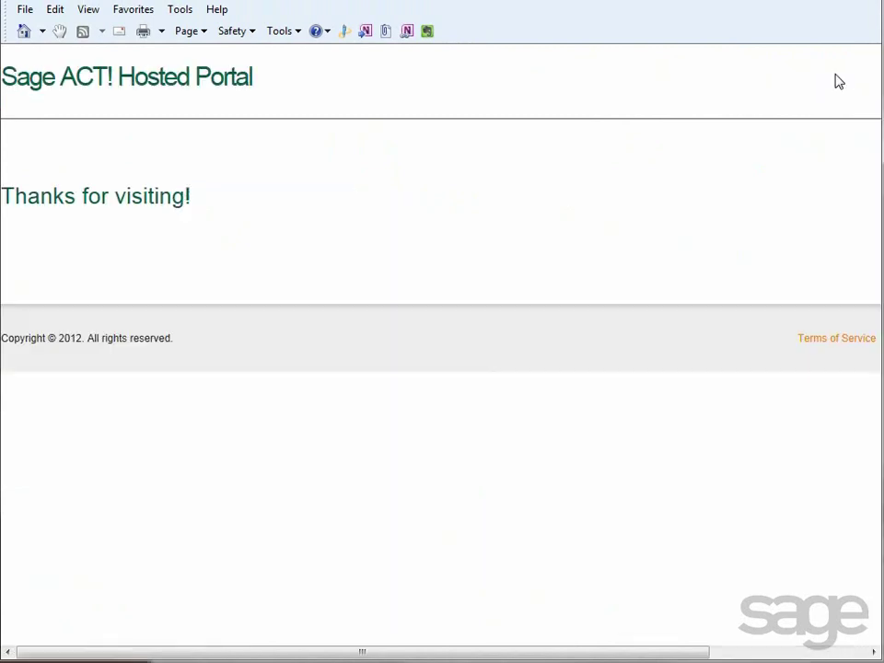